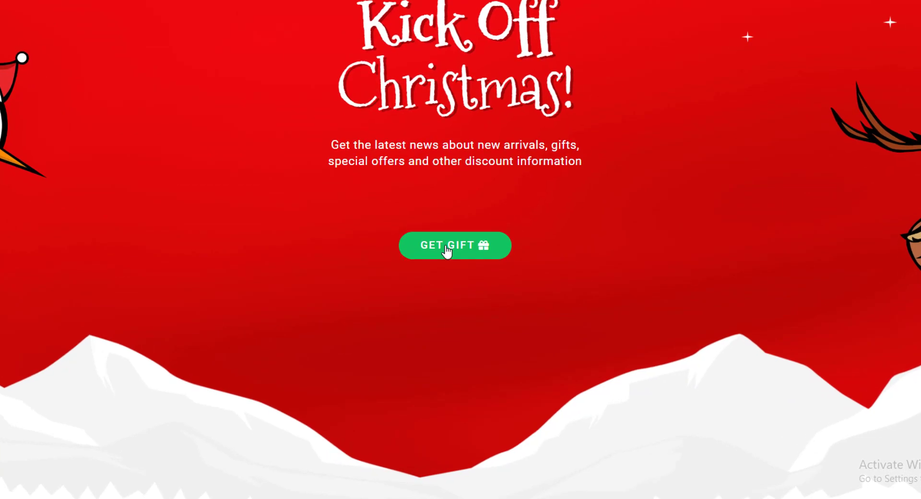
Download Free Gift 2020.pdf via the GET GIFT button, then view the Installed Plugins list.
left_click(447, 249)
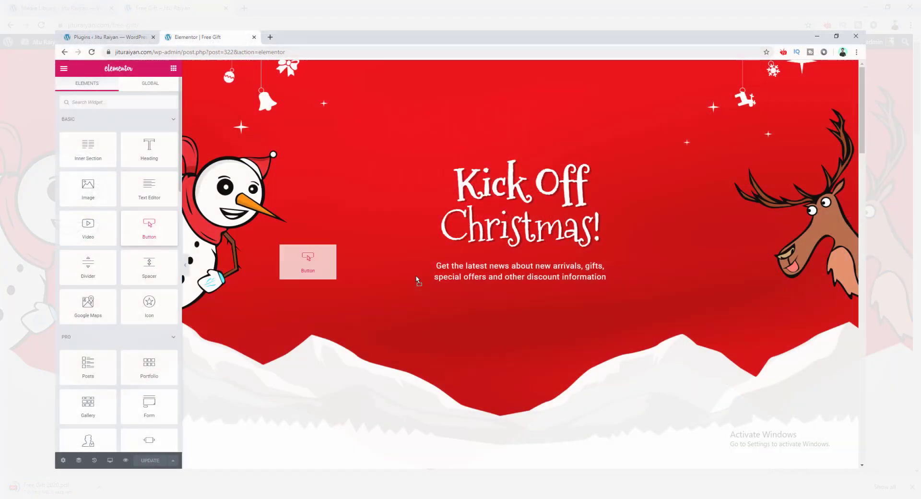
left_click_drag(317, 268, 485, 289)
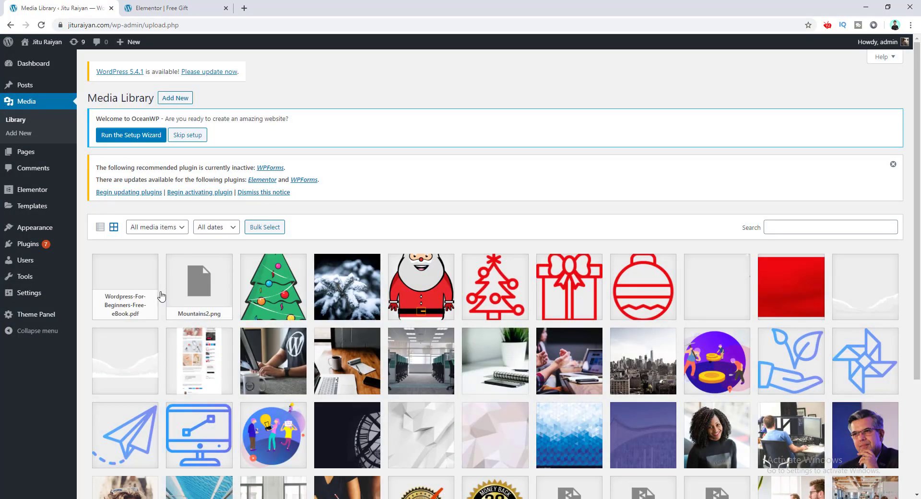
left_click(157, 293)
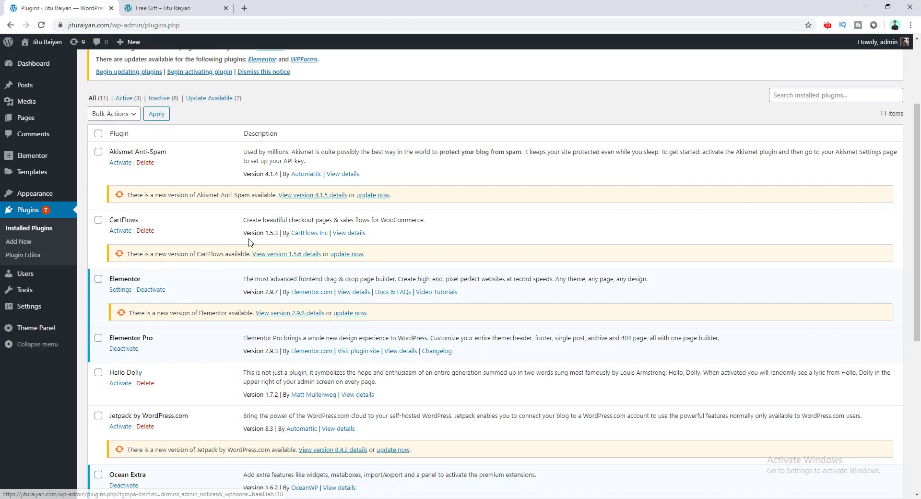
scroll(220, 250, "down", 1)
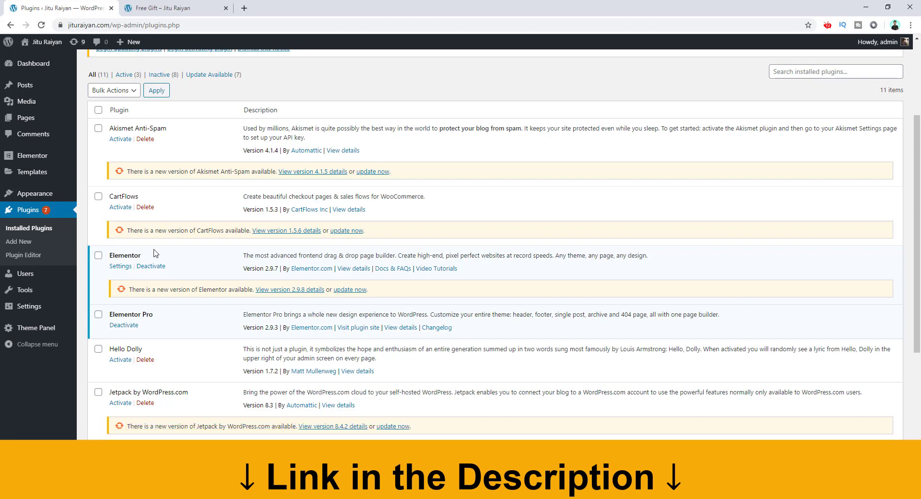
Return to the Elementor | Free Gift tab to edit the Christmas page.
left_click(178, 4)
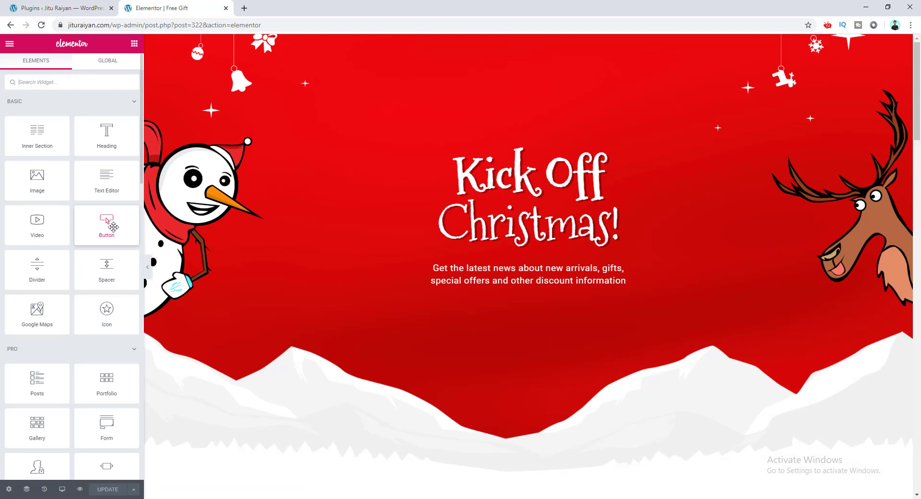
Add a centred, medium GET GIFT button with gift icon, uppercase label and rounded corners.
left_click_drag(115, 228, 492, 291)
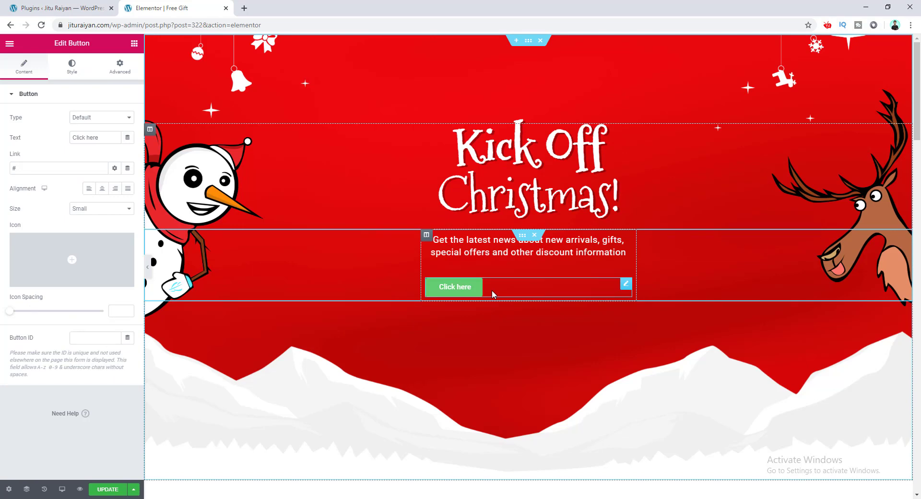
left_click_drag(101, 138, 72, 137)
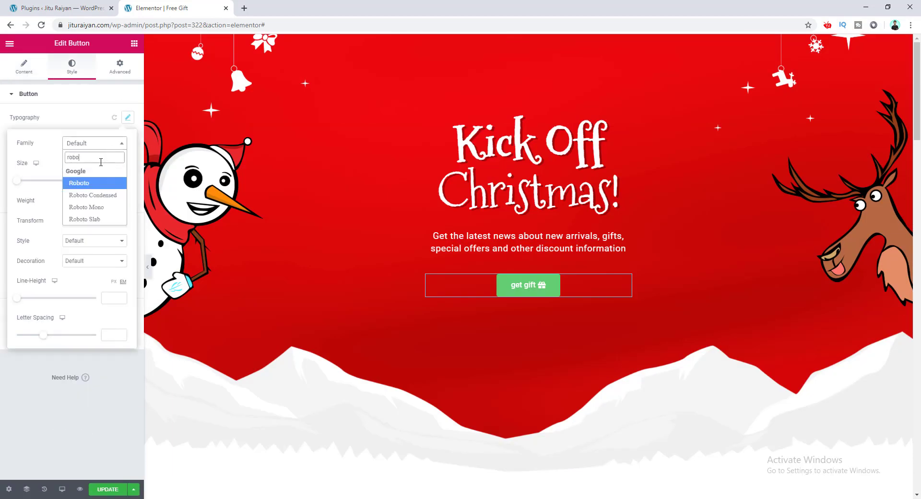
left_click(96, 225)
left_click(127, 117)
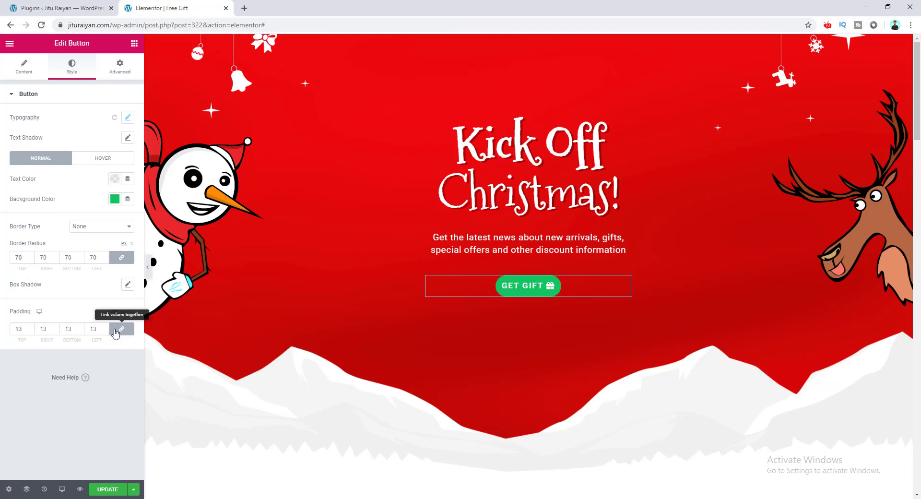
left_click(120, 67)
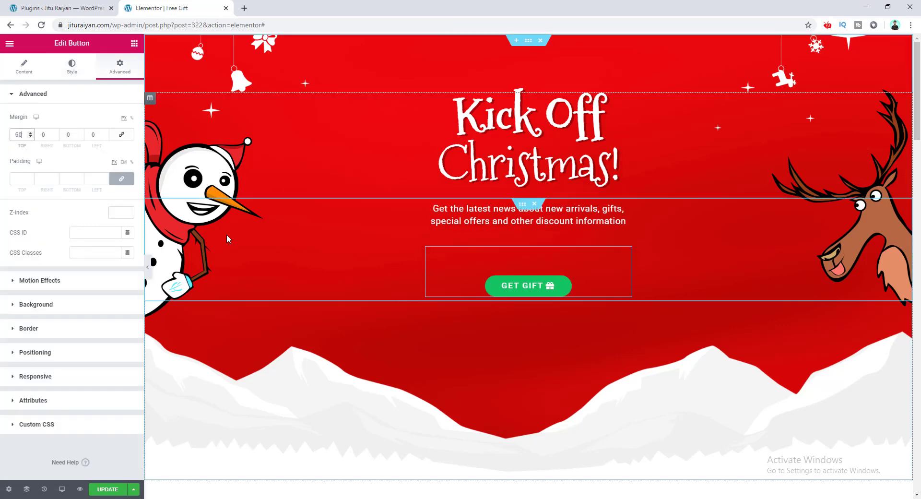
left_click(541, 293)
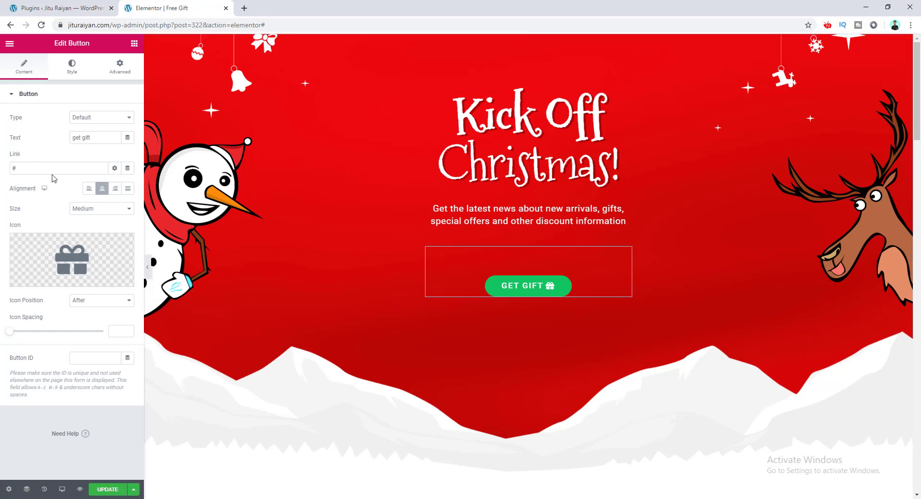
Upload Wordpress For Beginners Free eBook.pdf from File Explorer into the Media Library.
left_click_drag(51, 168, 2, 171)
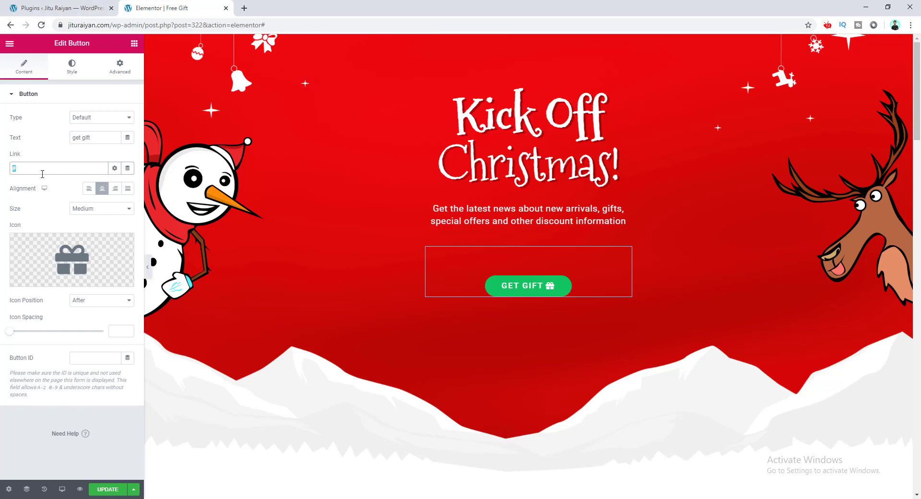
left_click(60, 5)
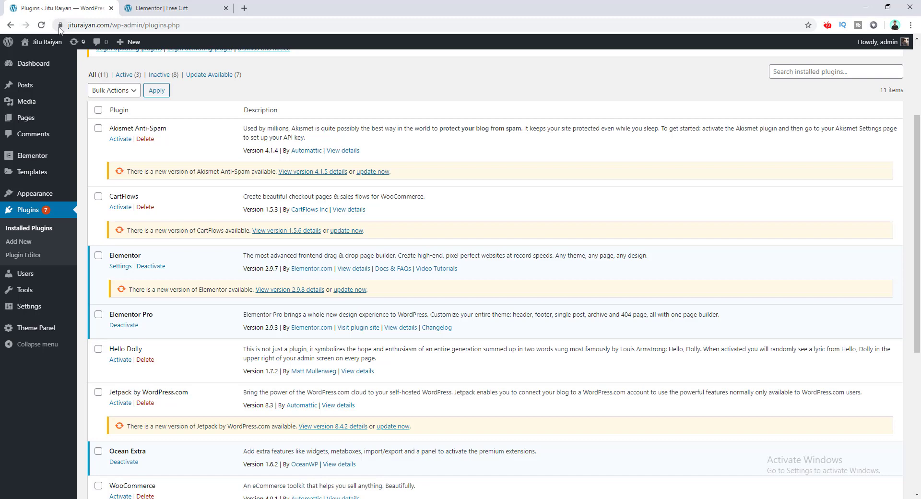
left_click(39, 110)
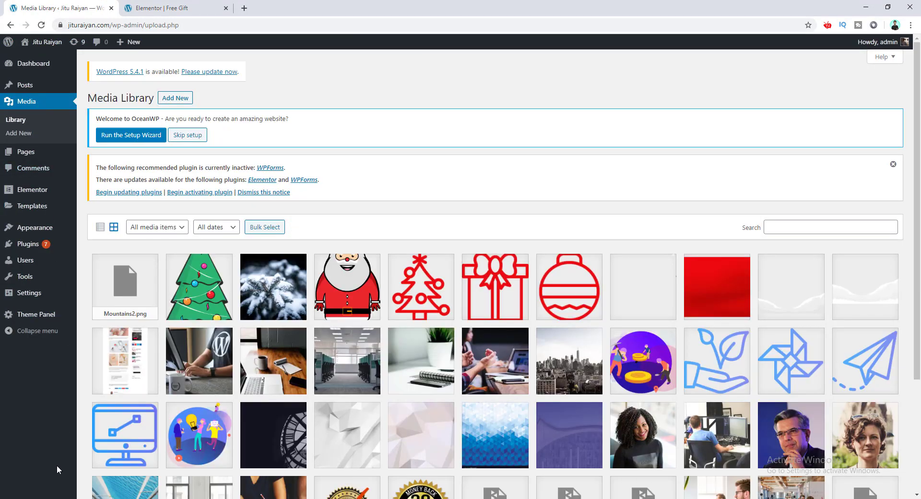
key("alt+Tab")
left_click(133, 60)
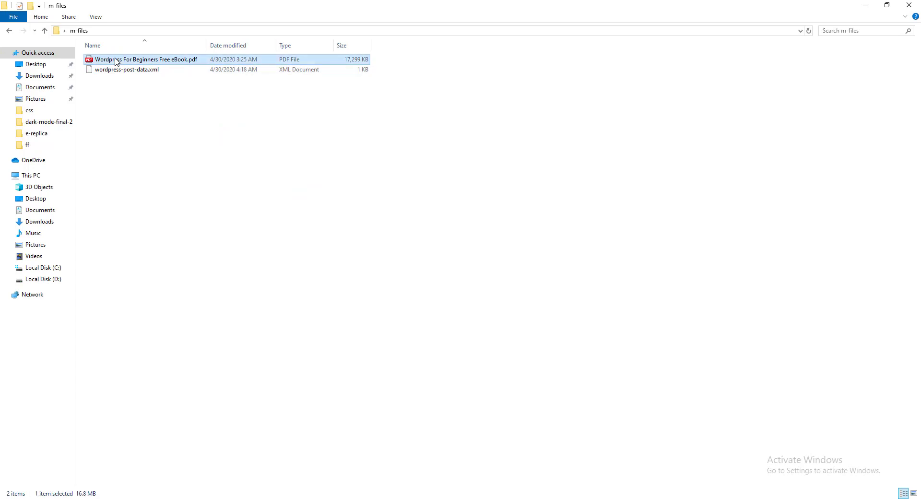
left_click_drag(133, 60, 263, 269)
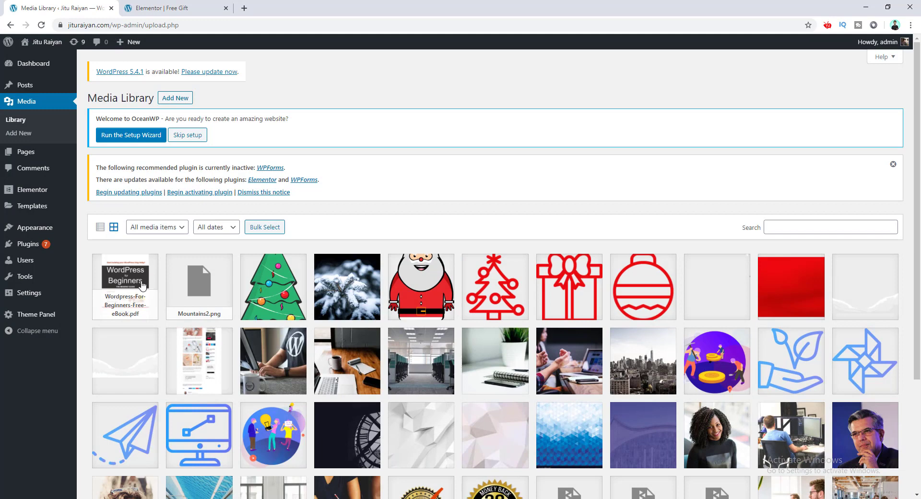
Copy the uploaded PDF's file link from its Attachment Details.
left_click(142, 287)
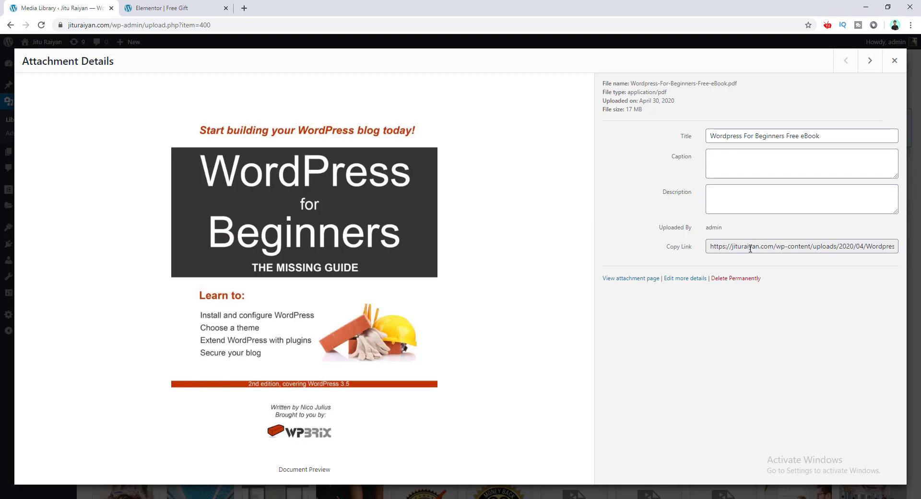
left_click(751, 248)
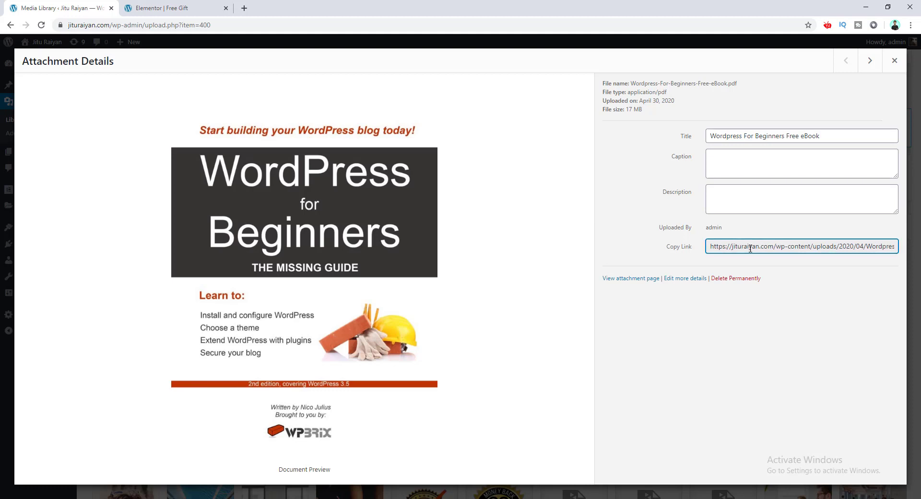
key("ctrl+a")
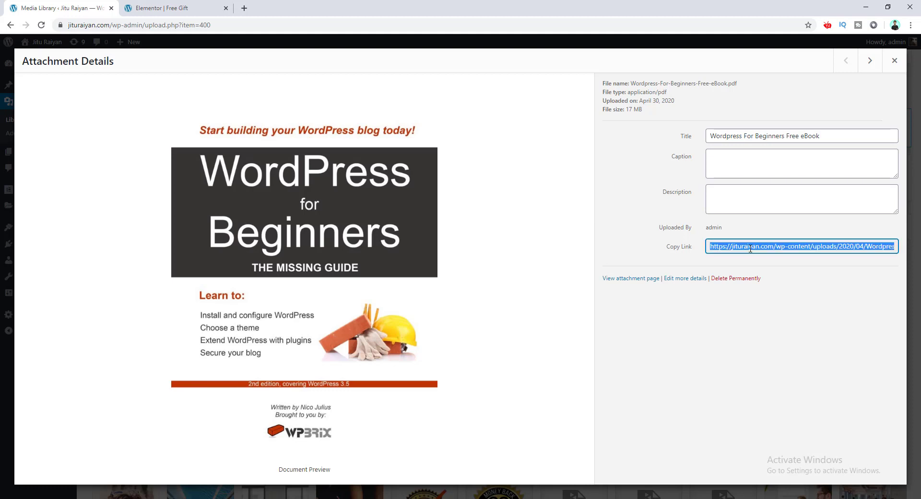
Paste the PDF's URL into the GET GIFT button's Link field.
left_click(181, 6)
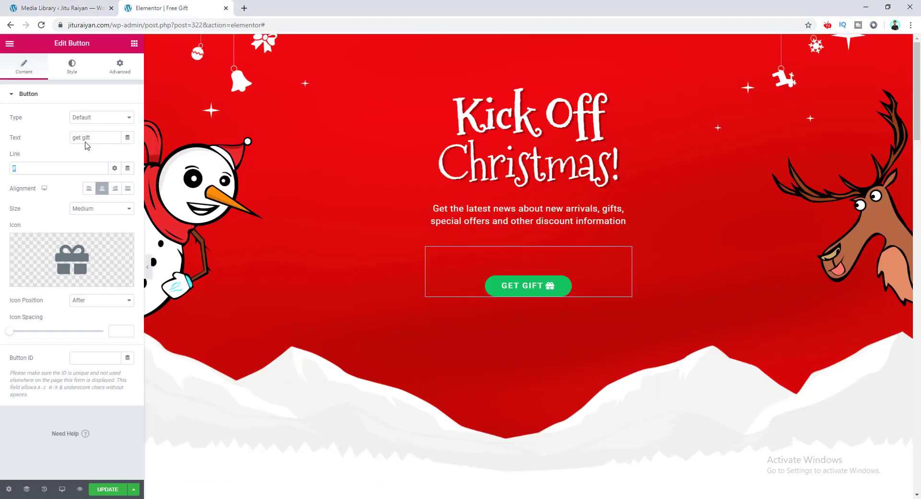
double_click(78, 164)
key("ctrl+v")
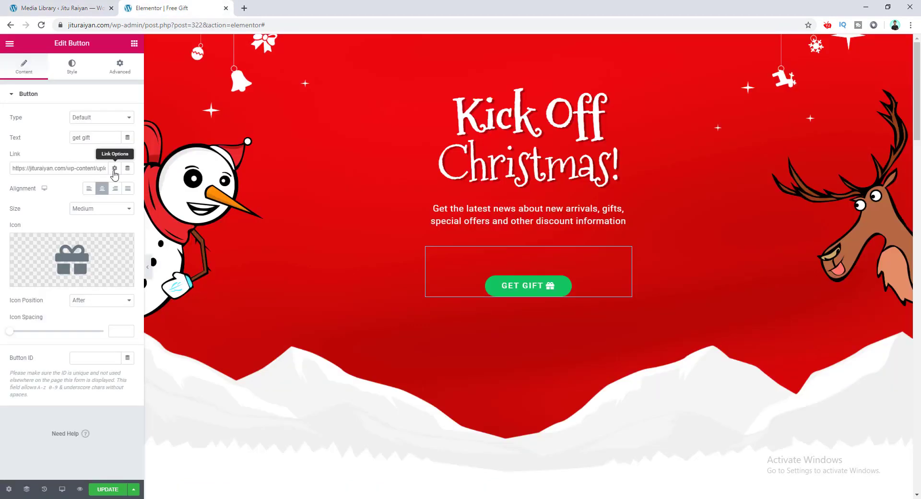
Add the custom attribute download|Free Gift 2020 to the link and update the page.
left_click(115, 169)
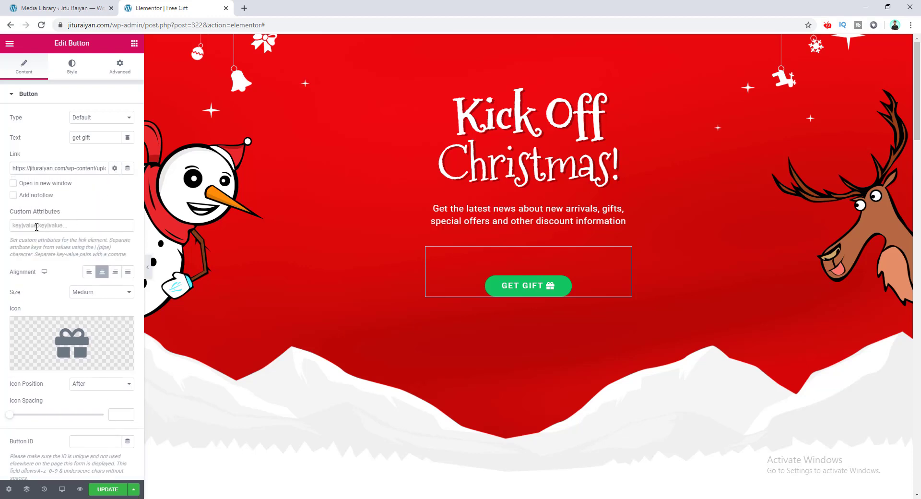
left_click(36, 226)
type("download|")
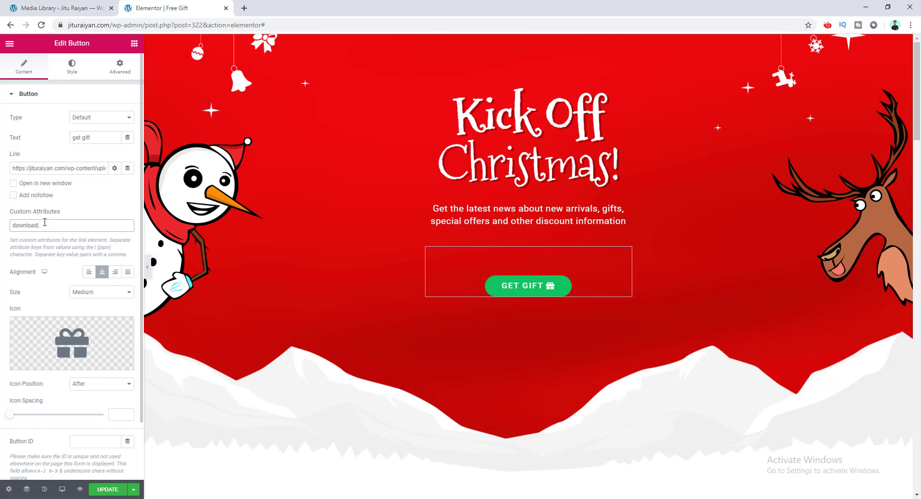
type("Free Gift 2020")
left_click(120, 489)
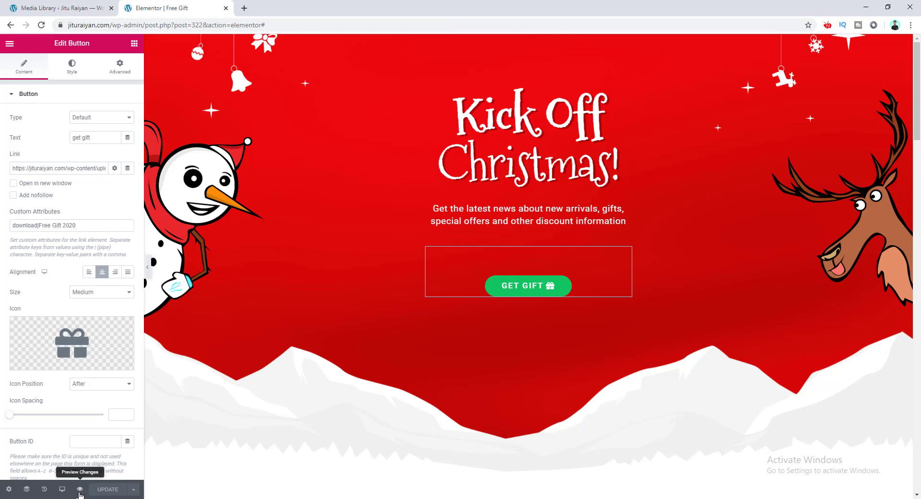
Preview the page, test the GET GIFT download, and recheck the download|Free Gift 2020 attribute.
left_click(80, 489)
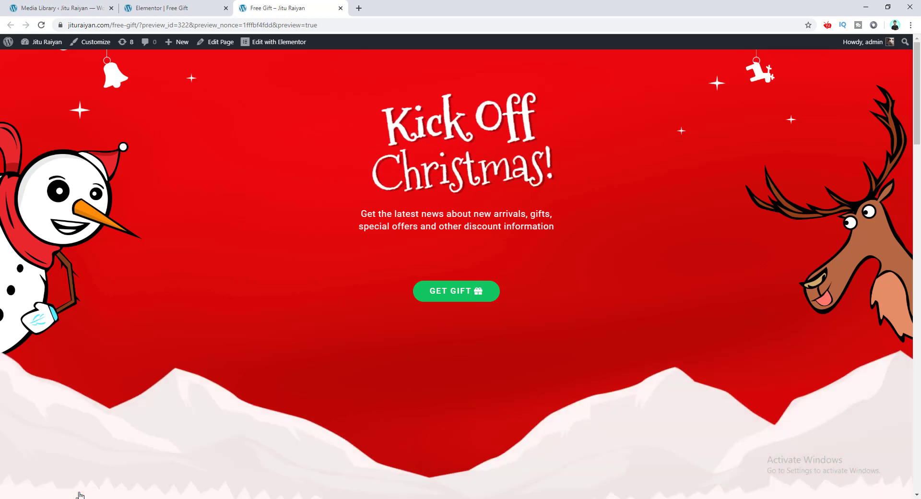
left_click(428, 298)
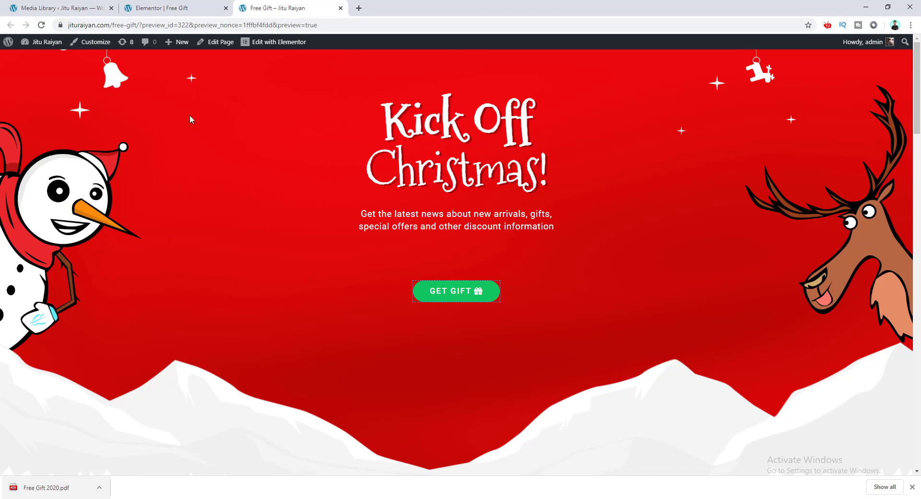
left_click(177, 8)
left_click_drag(77, 225, 51, 227)
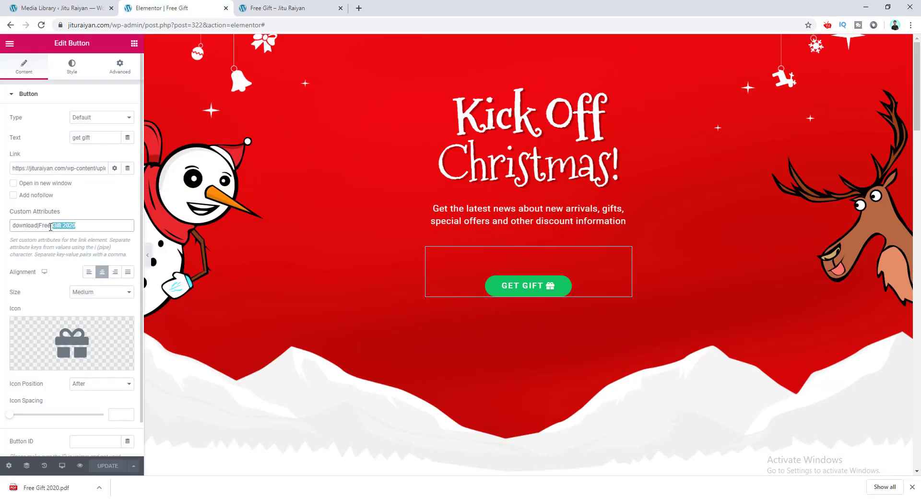
left_click(94, 247)
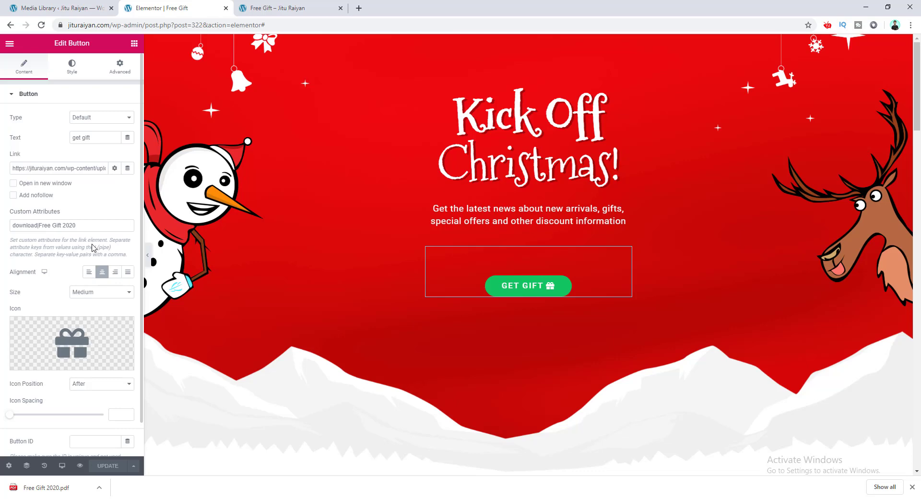
left_click(69, 3)
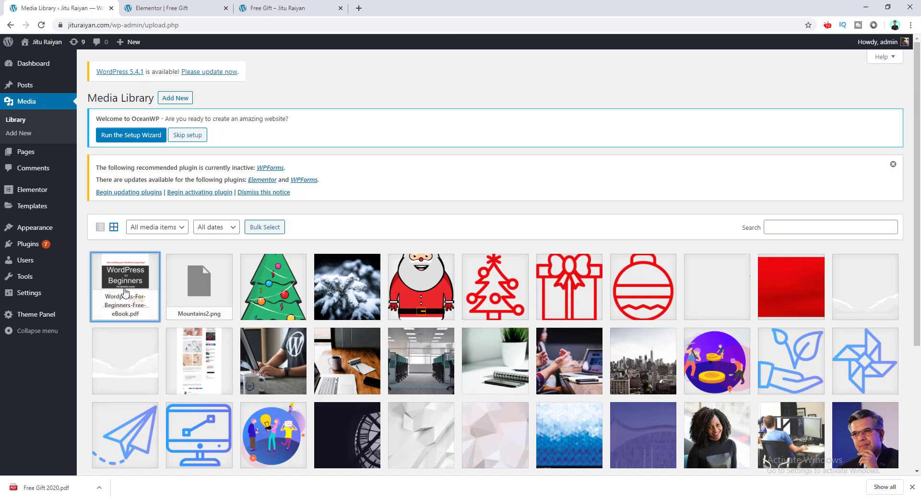
Try uploading wordpress-post-data.xml to the Media Library, which rejects the file type.
key("alt+Tab")
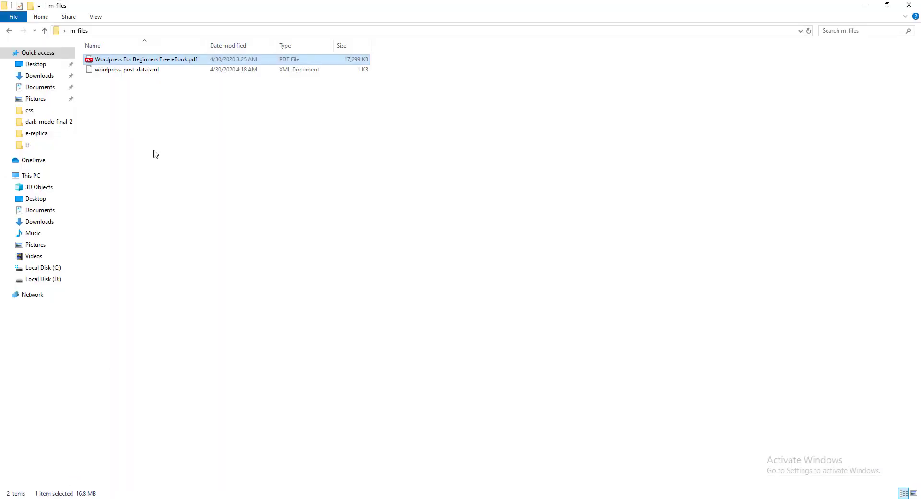
left_click_drag(144, 70, 152, 348)
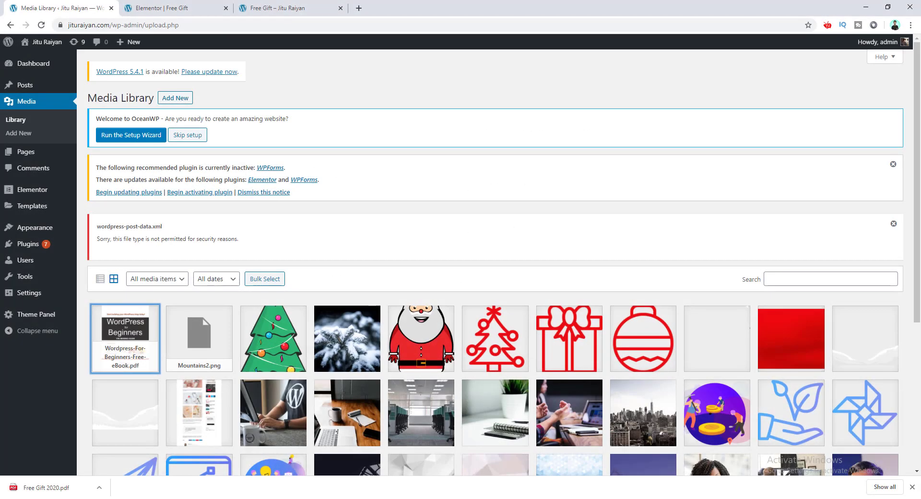
key("alt+Tab")
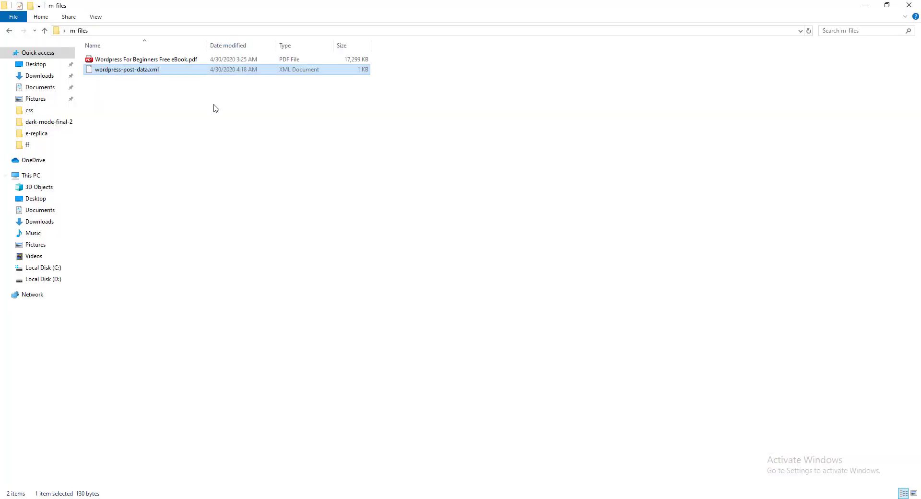
Zip wordpress-post-data.xml into wordpress-post-data.zip with WinRAR and upload it to the Media Library.
right_click(199, 73)
left_click(234, 170)
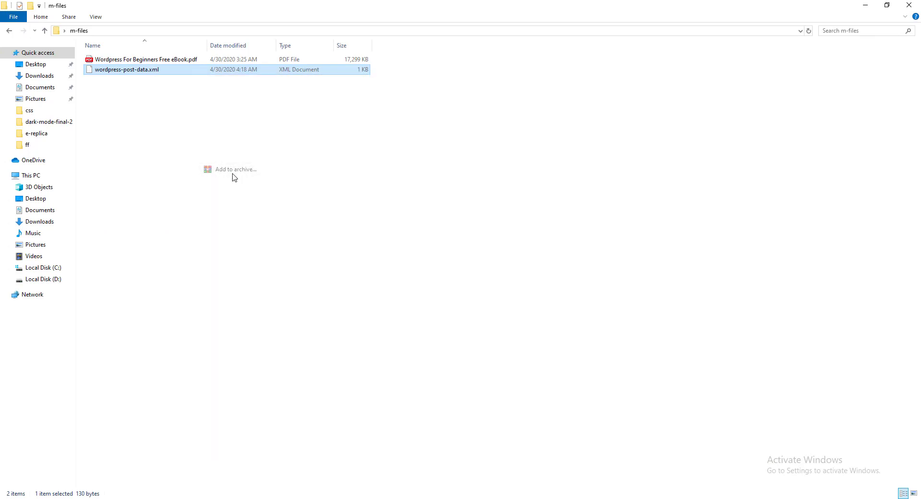
left_click(423, 242)
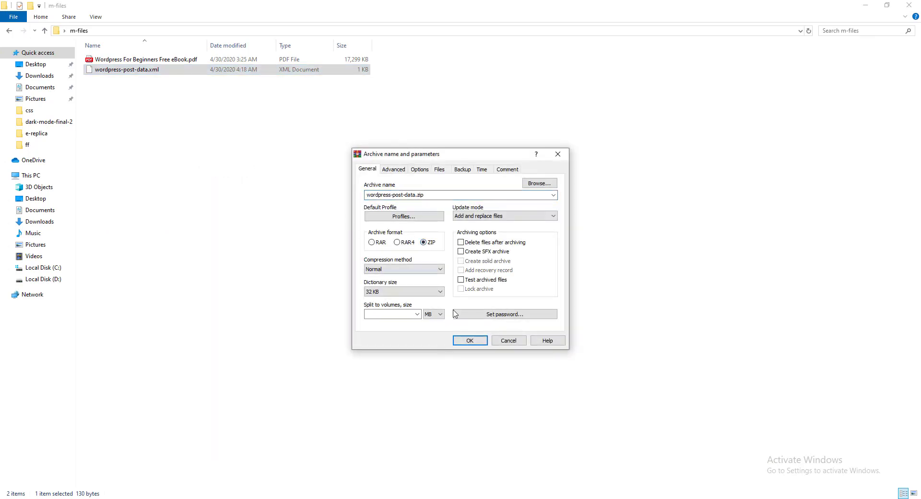
key("Return")
left_click(168, 81)
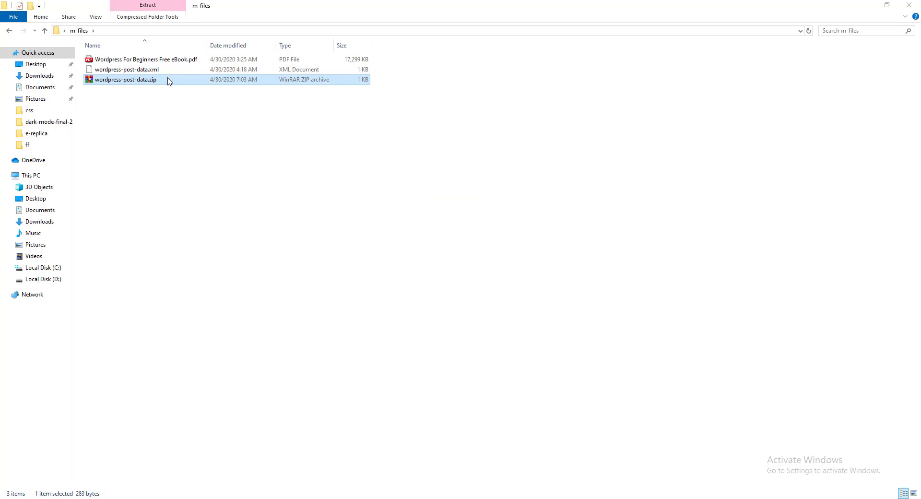
left_click_drag(169, 80, 182, 396)
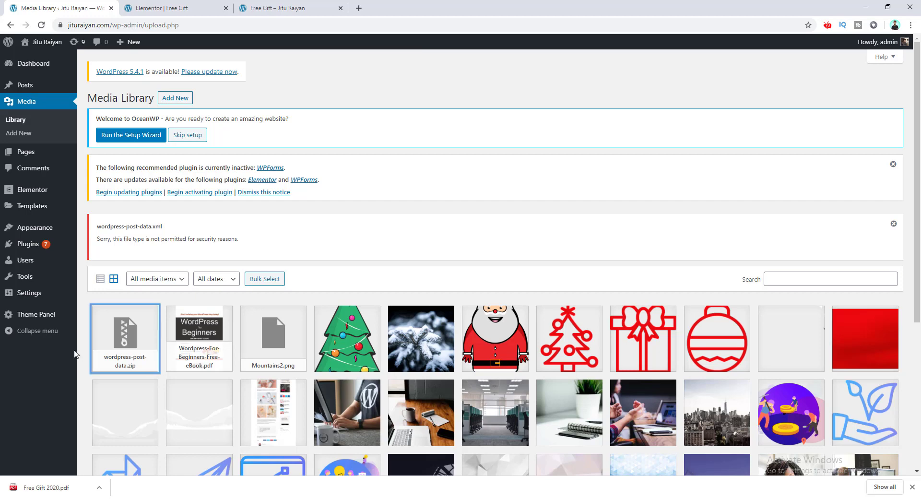
Copy the uploaded zip's file link from its Attachment Details.
left_click(127, 338)
left_click(817, 245)
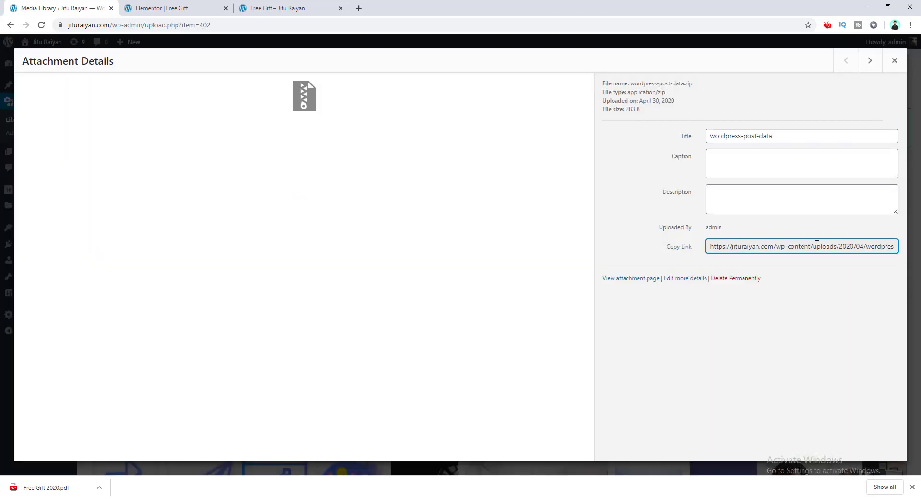
key("ctrl+a")
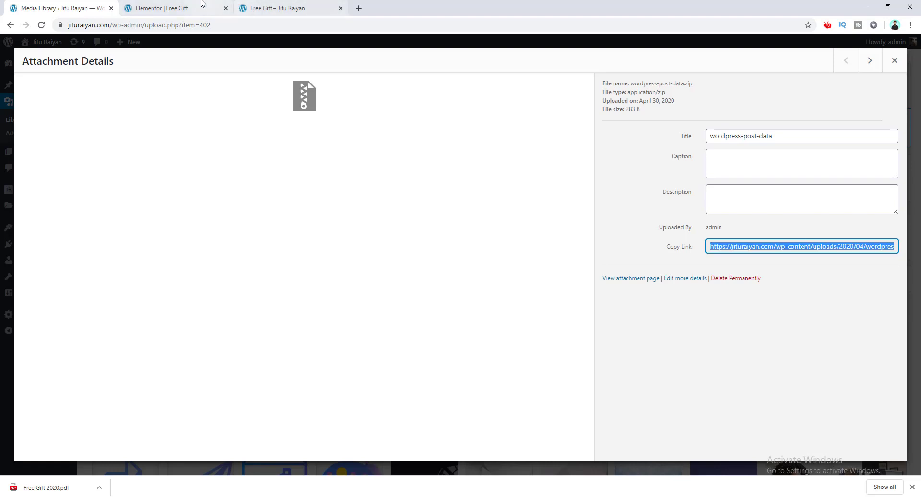
Replace the button link with the zip URL, update, and test downloading Free Gift 2020.zip.
left_click(163, 8)
left_click(86, 167)
key("ctrl+a")
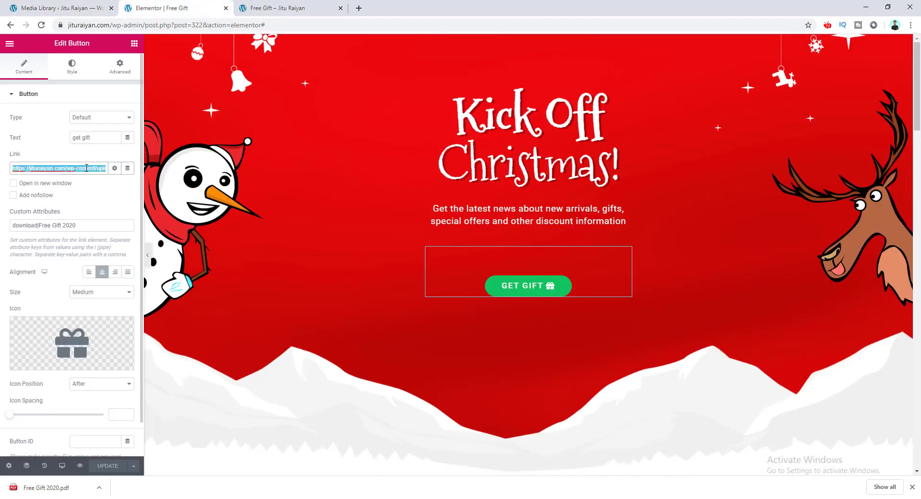
key("ctrl+v")
left_click(118, 466)
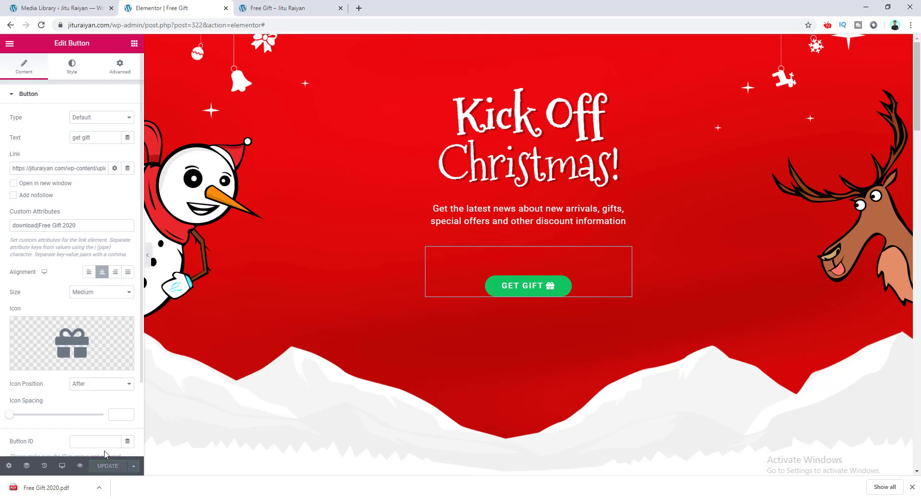
left_click(268, 6)
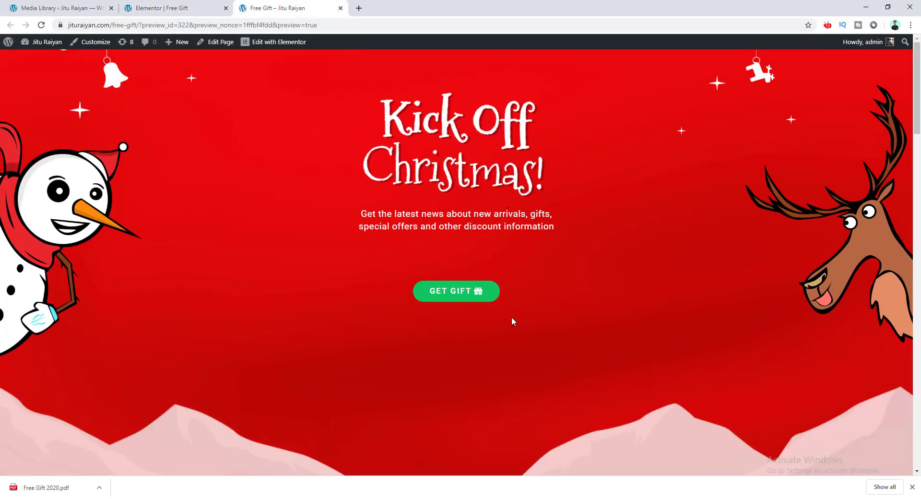
left_click(473, 299)
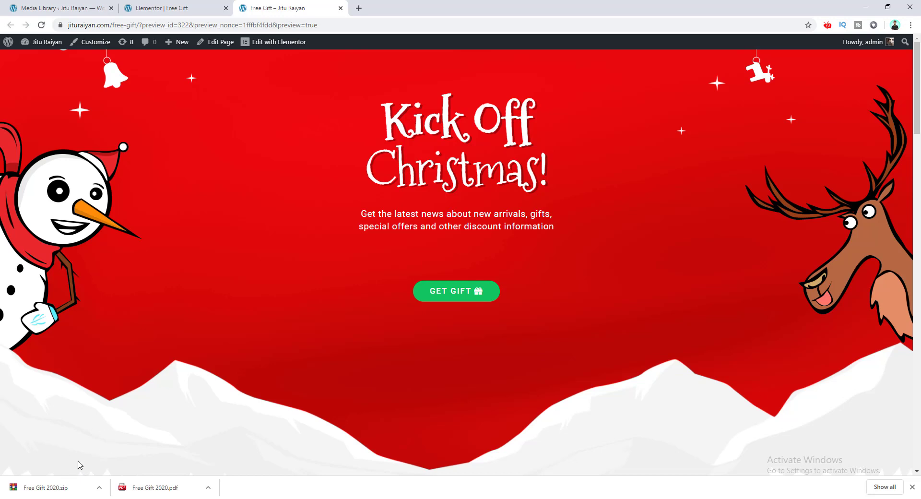
Extract Free Gift 2020.zip to Free Gift 2020\ and confirm it holds wordpress-post-data.xml.
right_click(69, 486)
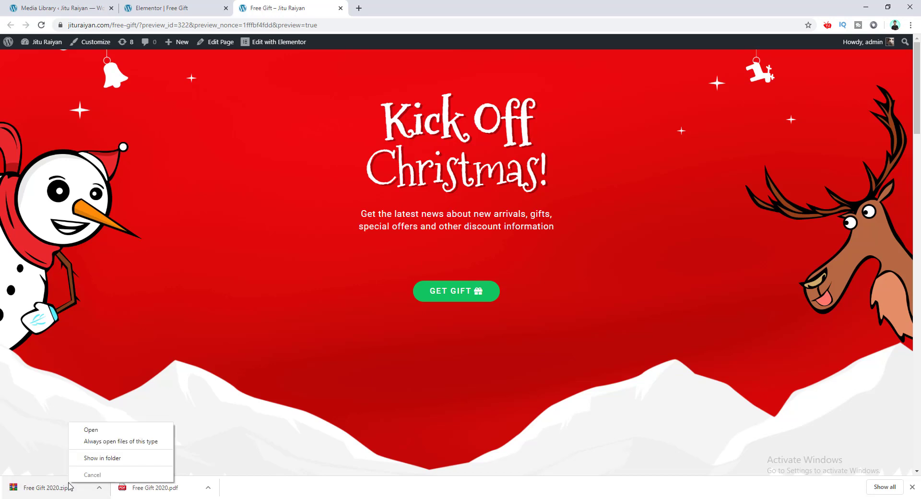
left_click(114, 458)
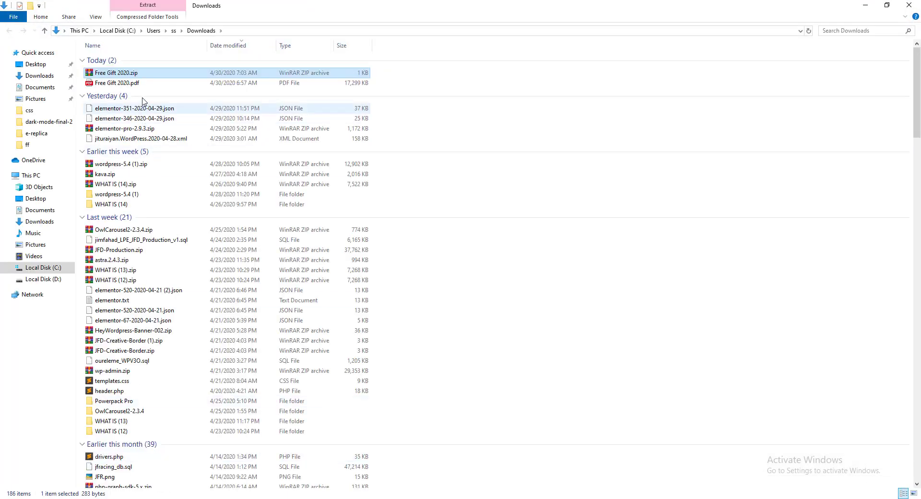
right_click(147, 75)
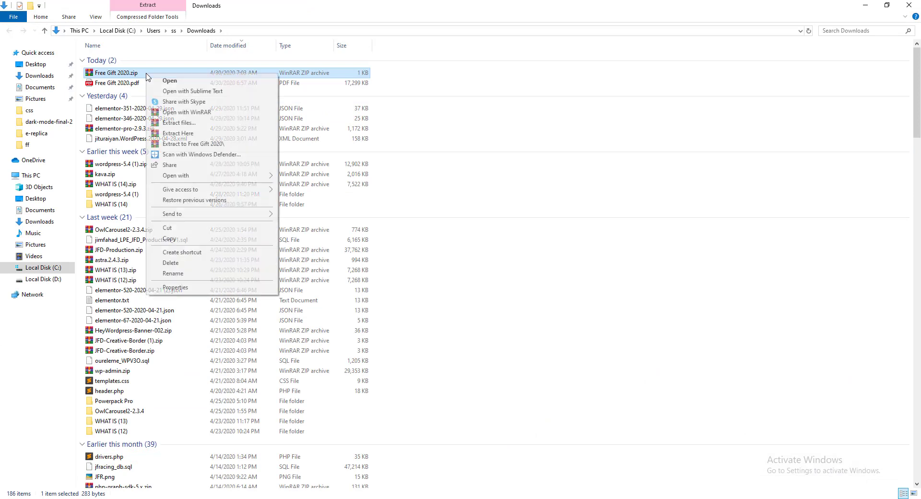
left_click(173, 142)
double_click(167, 93)
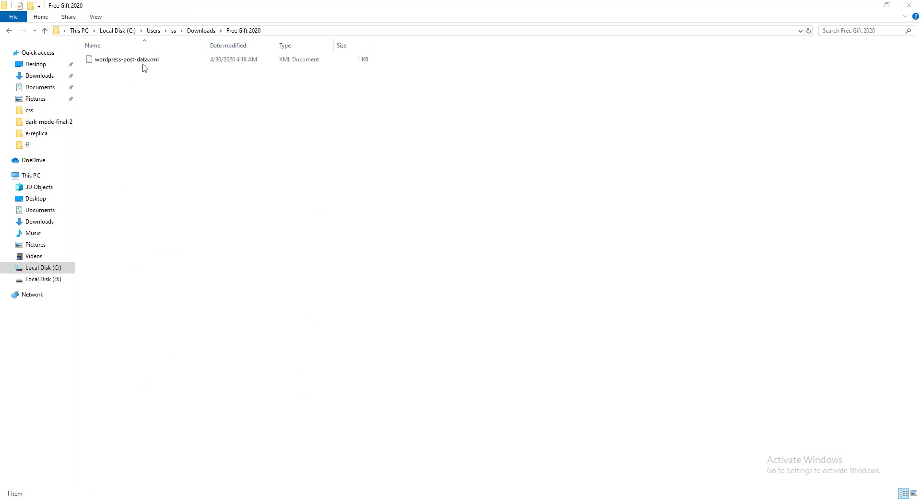
left_click(145, 62)
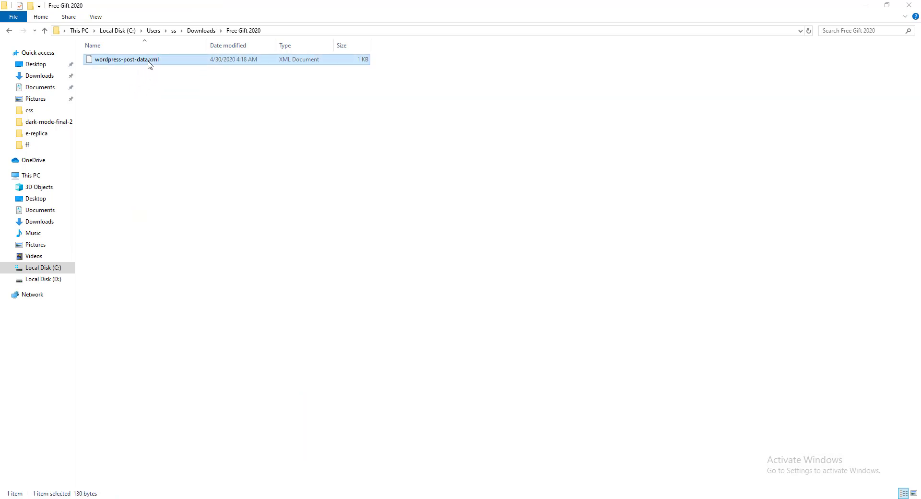
Switch from File Explorer back to the Chrome preview of the Free Gift page.
key("alt+Tab")
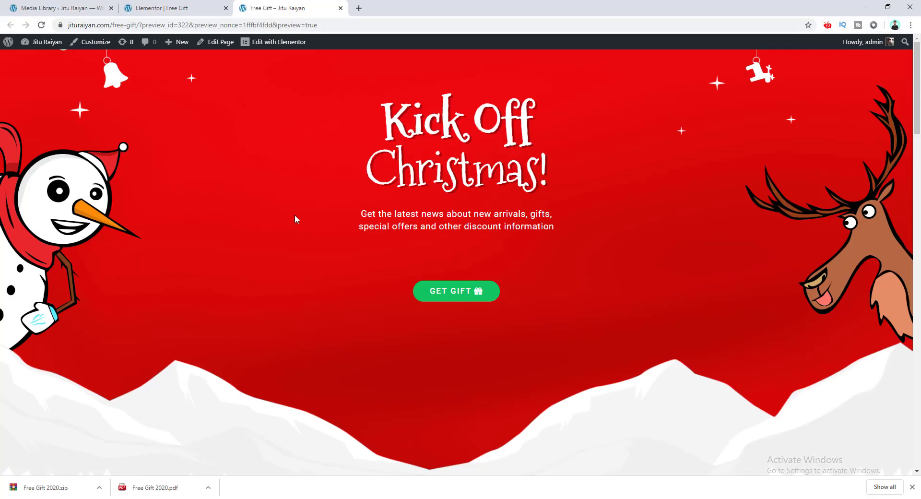